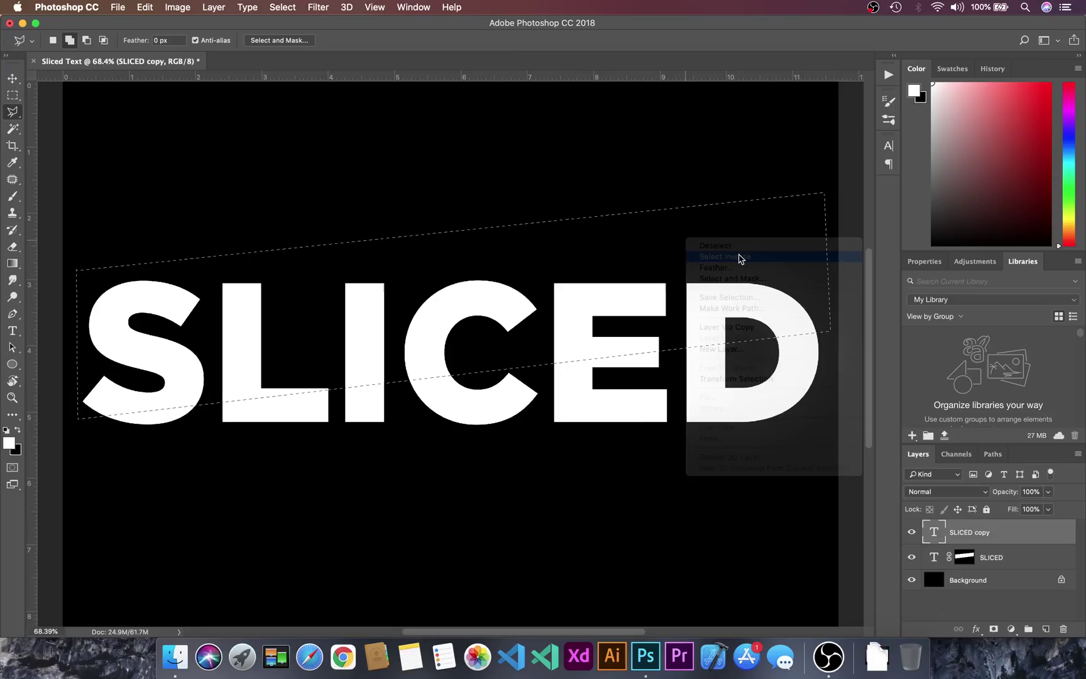
- Advance from the finished preview to the black 'Sliced Text' document
key(Right)
key(Right)
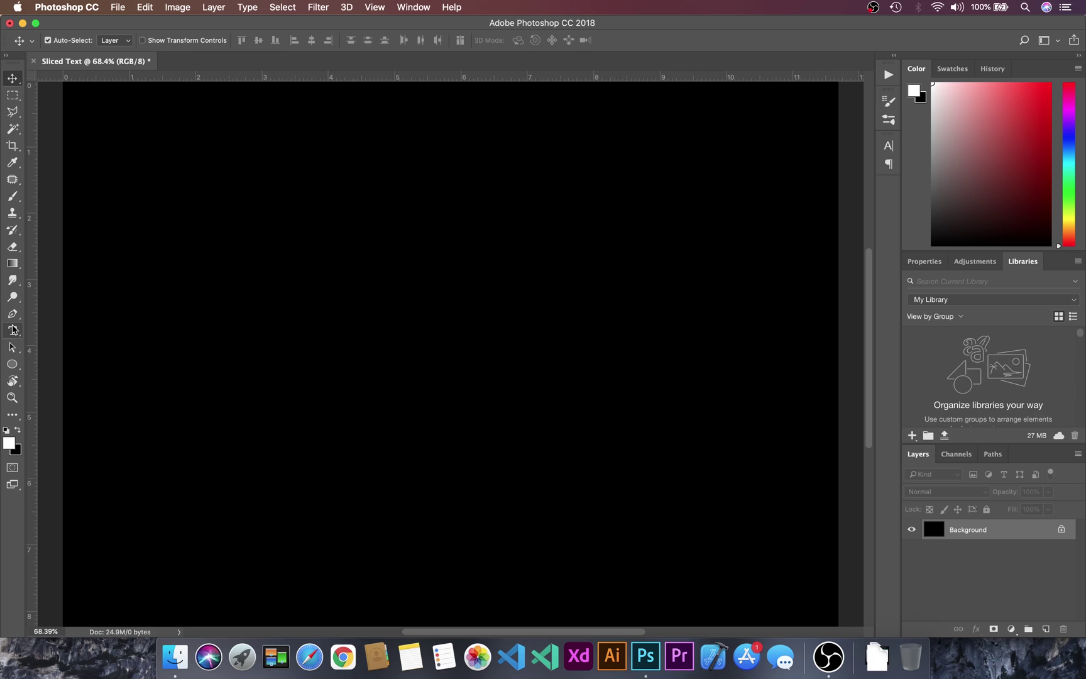
- Type 'SLICED' in white Gotham Black 60 pt on the black canvas
click(12, 330)
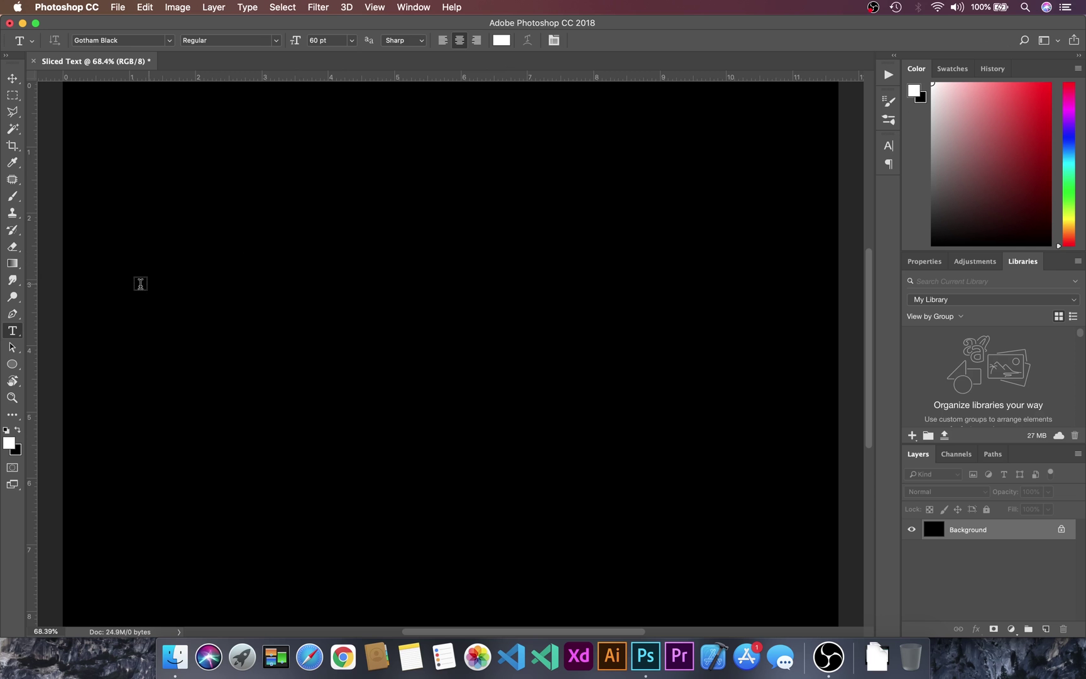
click(105, 285)
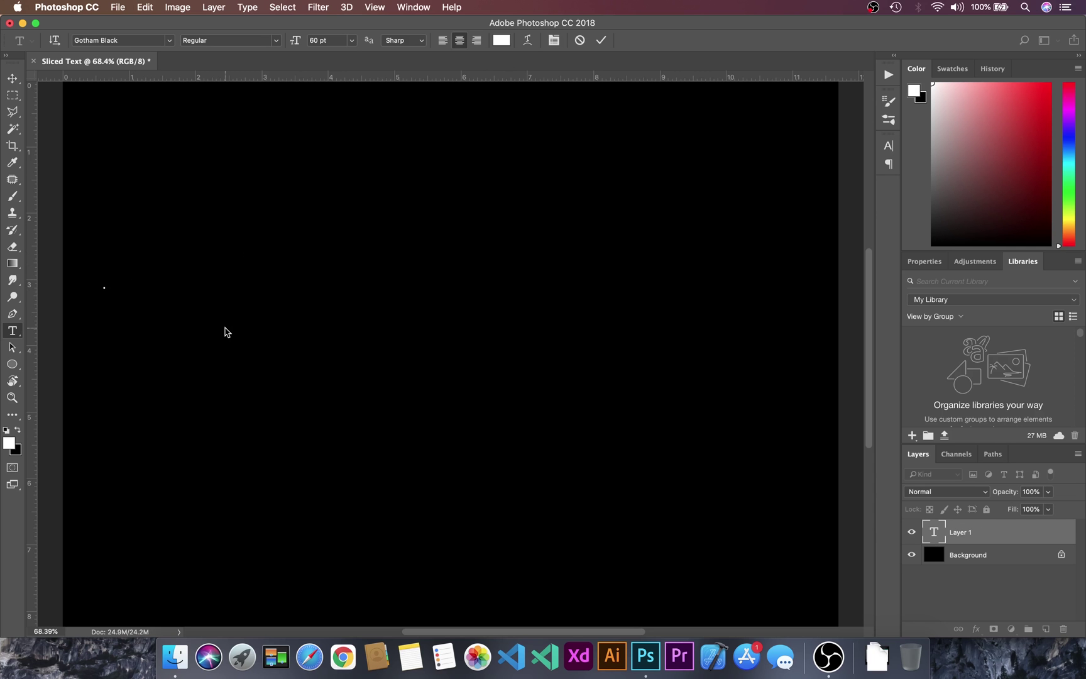
text(SLICED)
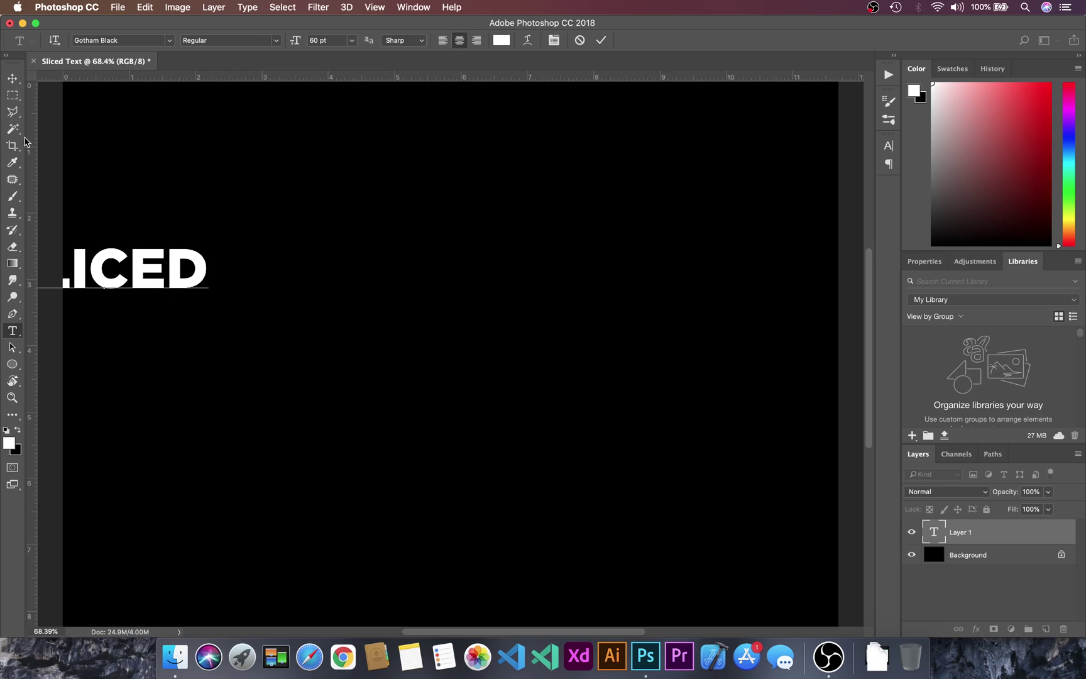
click(13, 78)
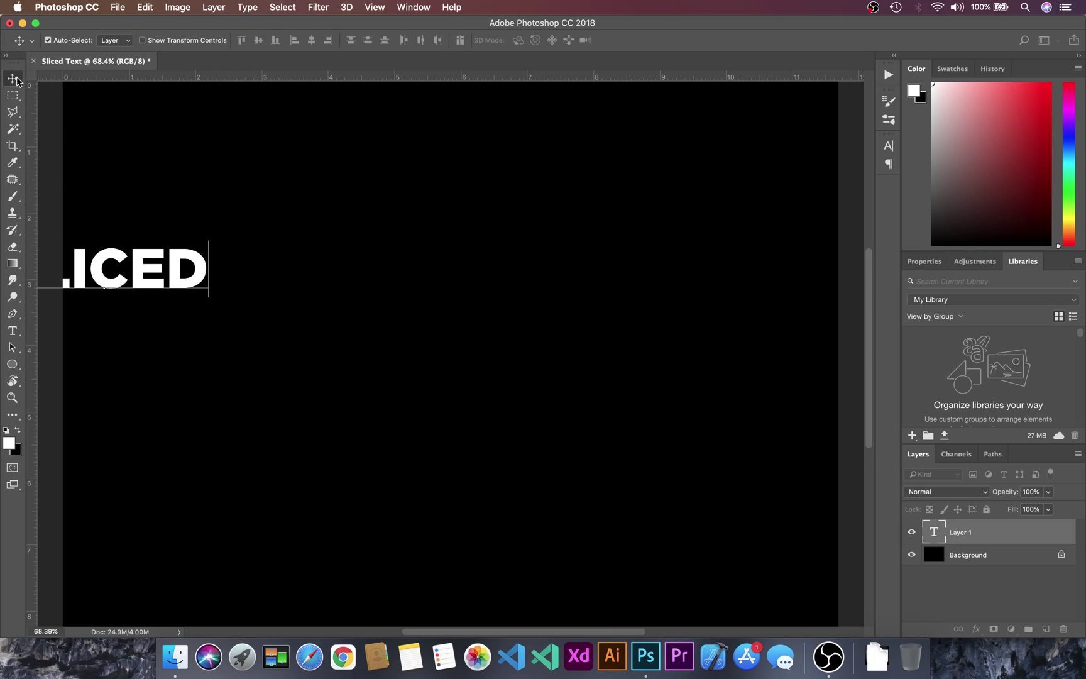
- Move SLICED fully onto the canvas and scale it up to about 359%
drag(176, 258, 256, 270)
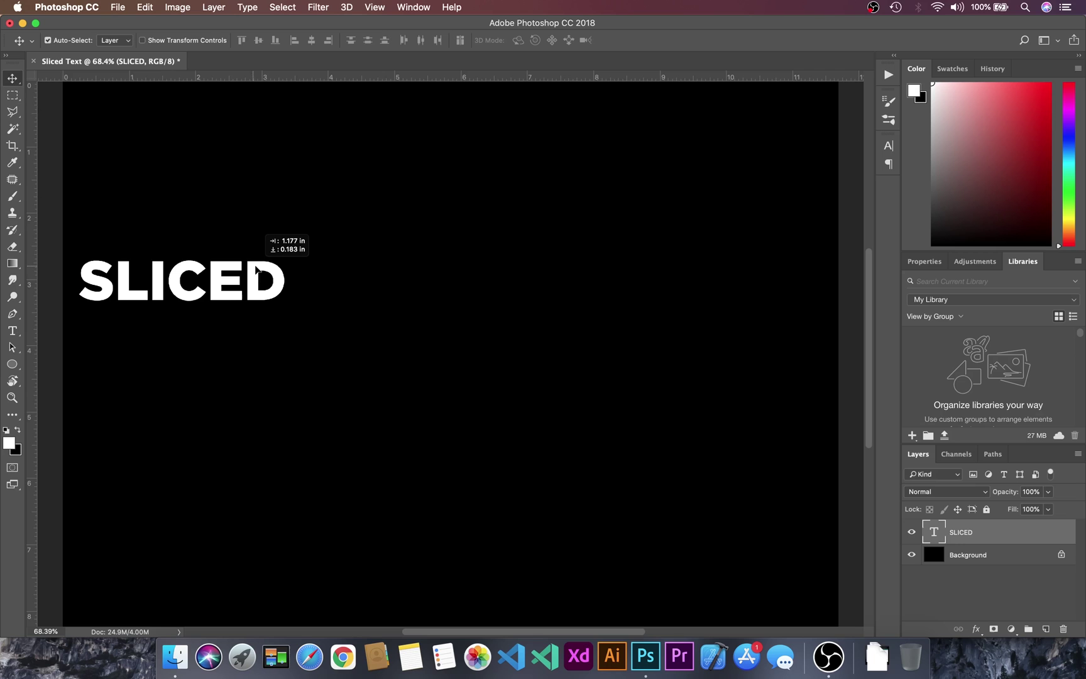
key(ctrl+t)
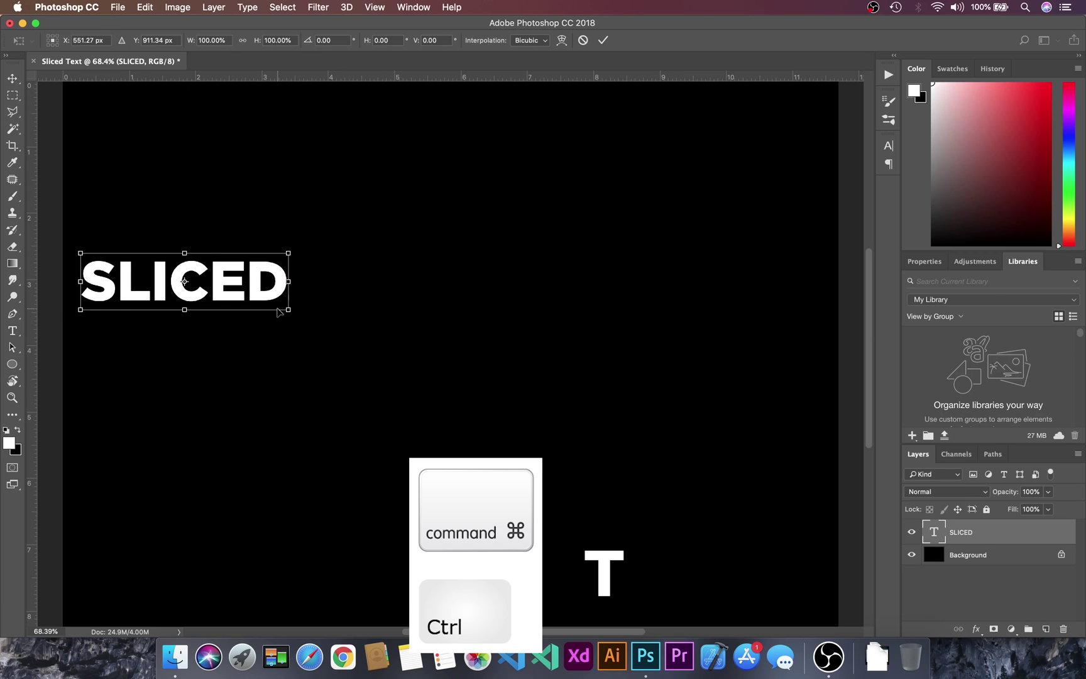
mouse_move(289, 310)
mouse_down()
mouse_move(734, 557)
mouse_move(776, 602)
mouse_up()
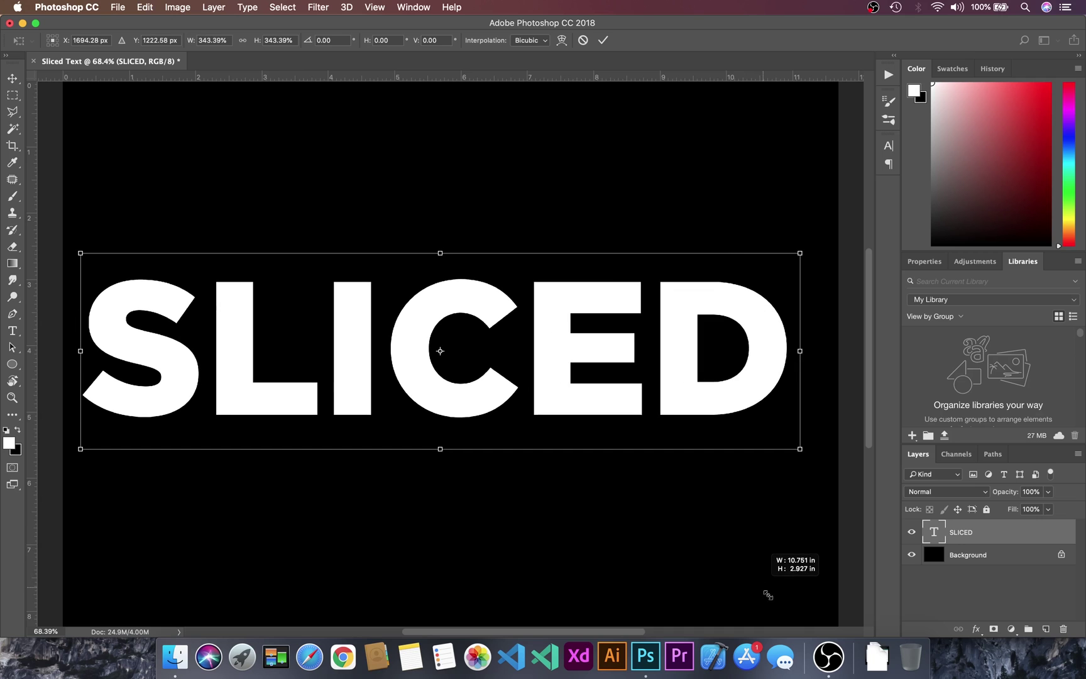
drag(776, 602, 781, 608)
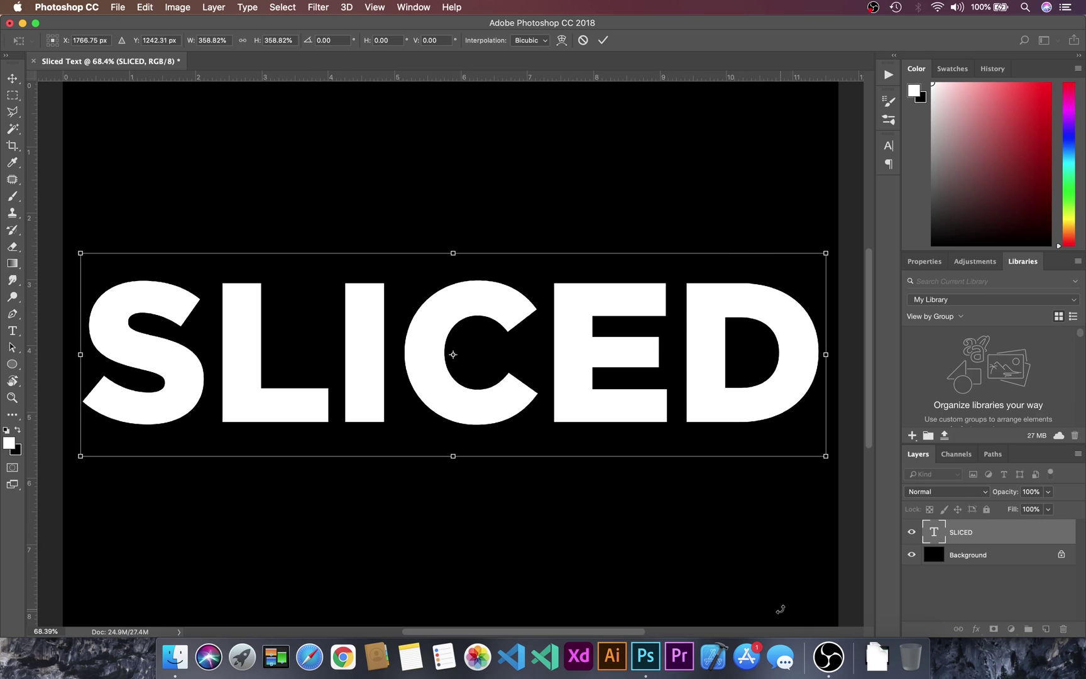
key(Return)
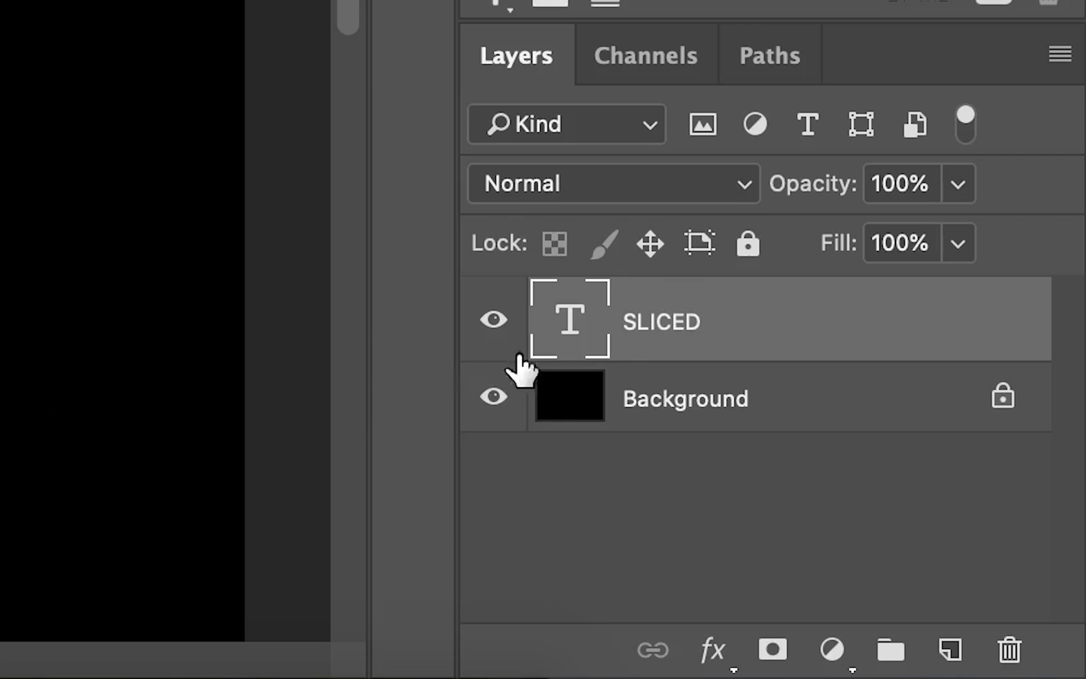
- Duplicate SLICED and mask the original to a slanted Polygonal Lasso band
drag(582, 325, 944, 643)
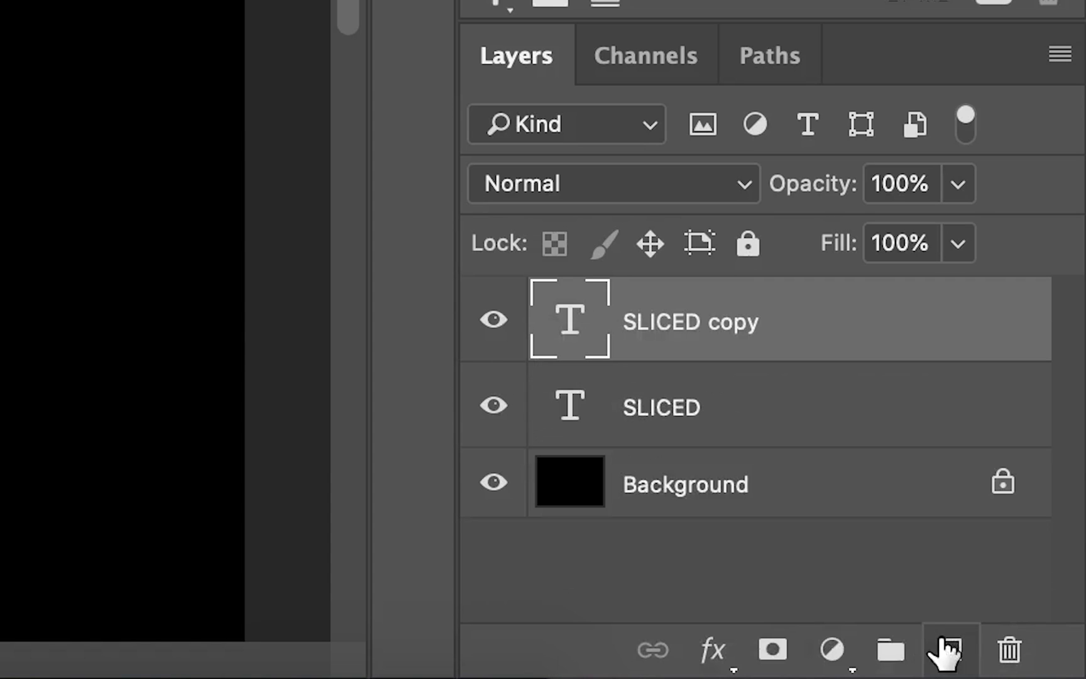
click(577, 418)
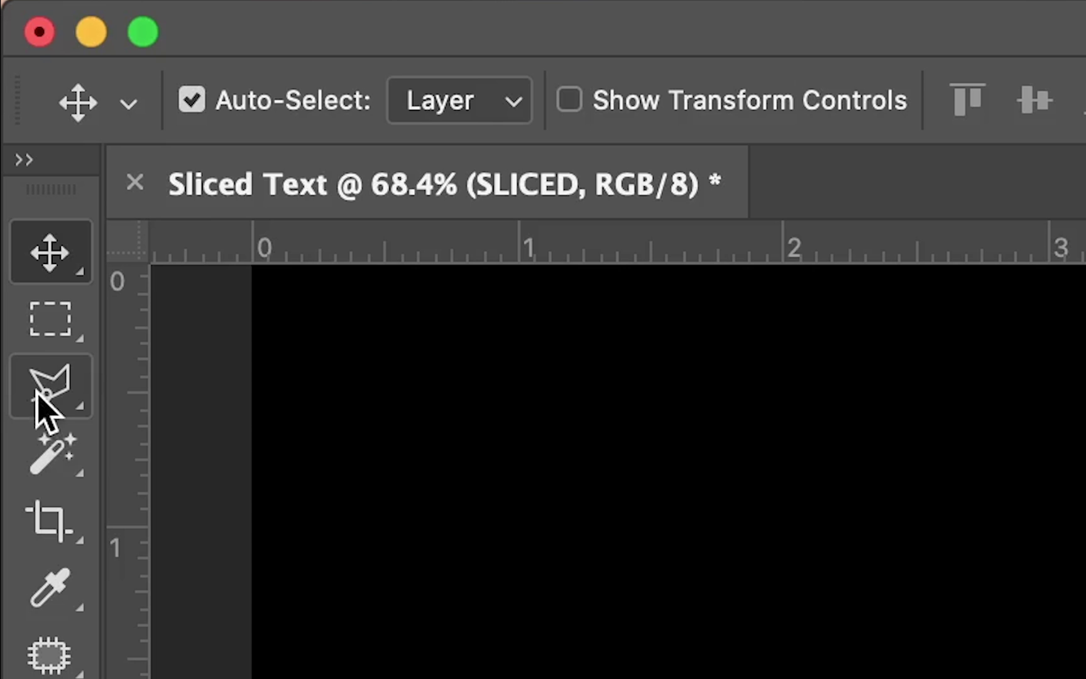
click(43, 412)
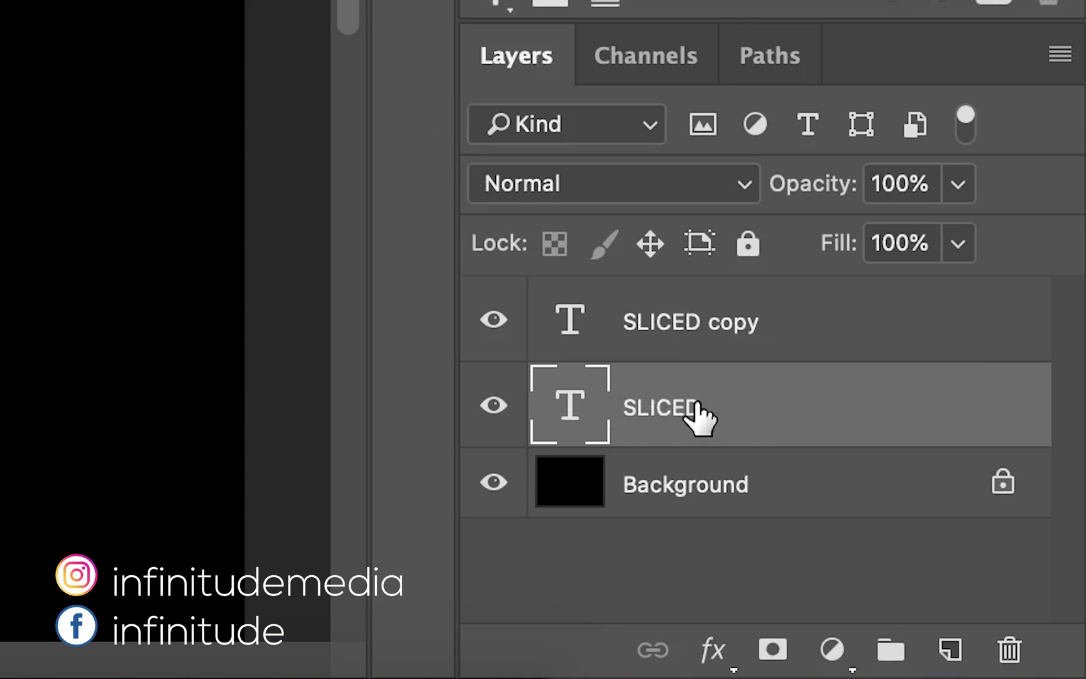
click(774, 651)
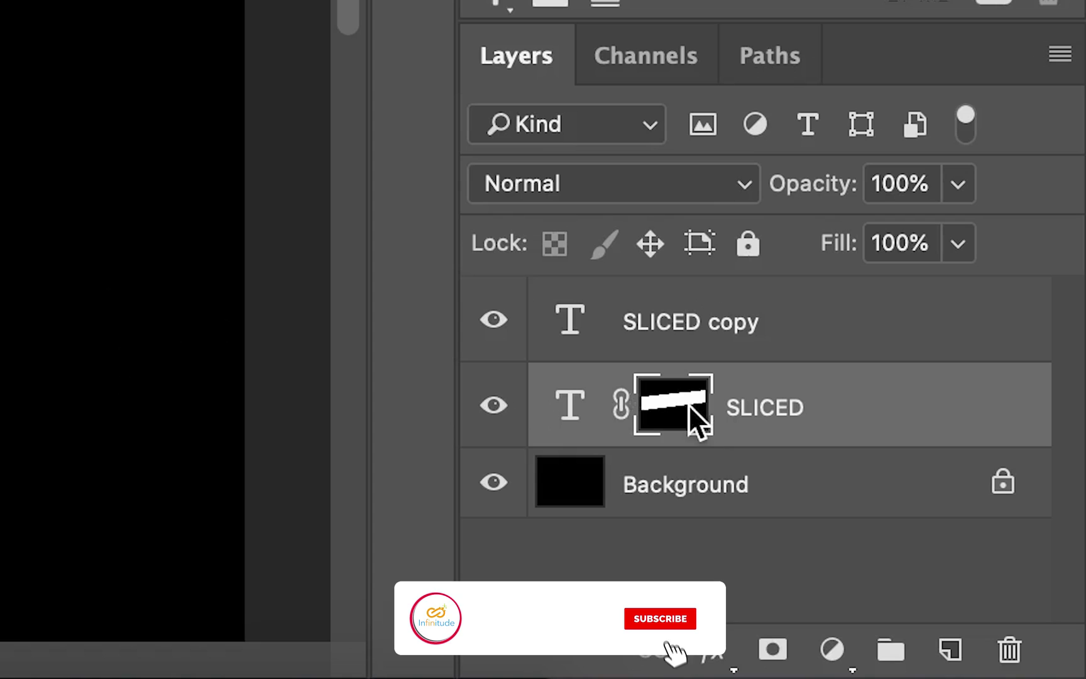
- Mask SLICED copy with the inverse of the slanted selection
click(668, 327)
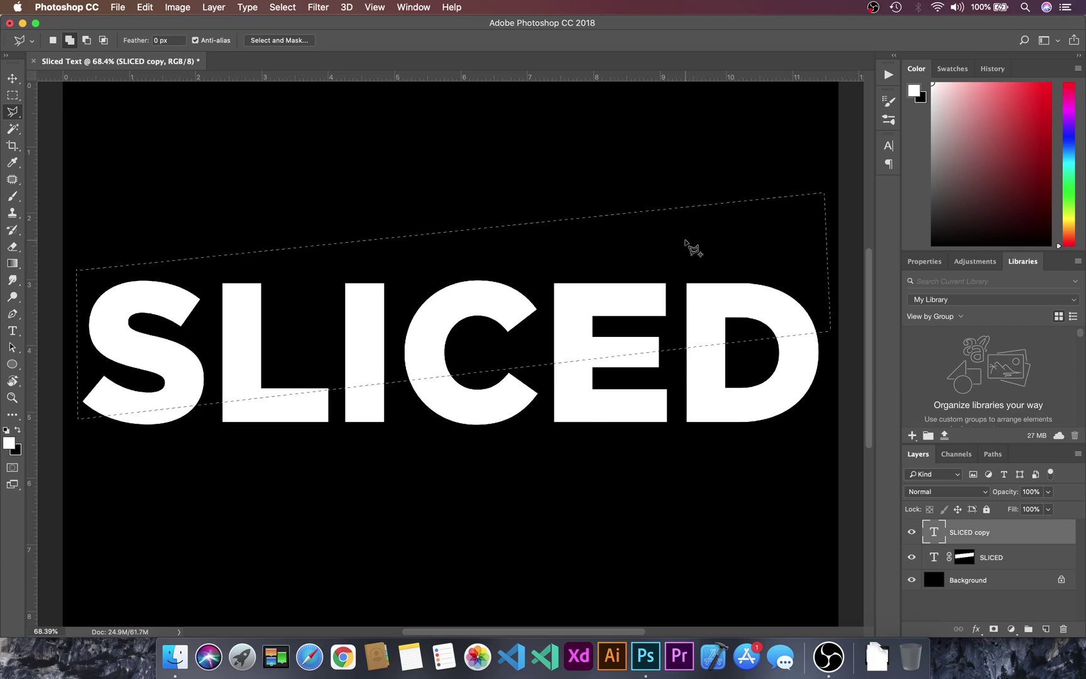
right_click(686, 242)
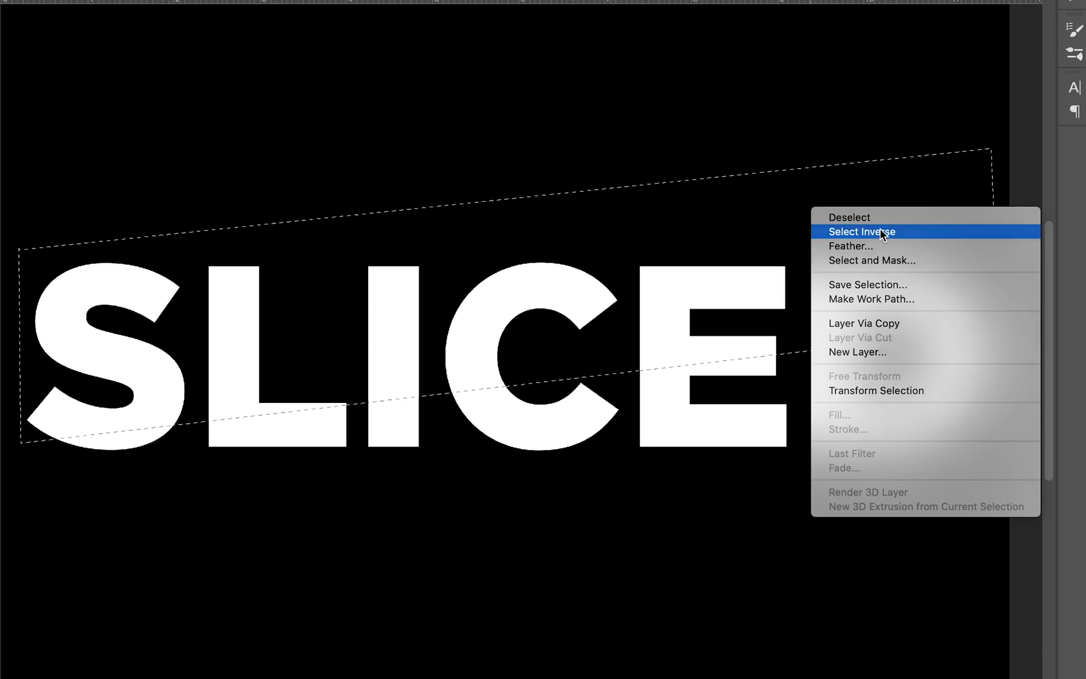
click(883, 234)
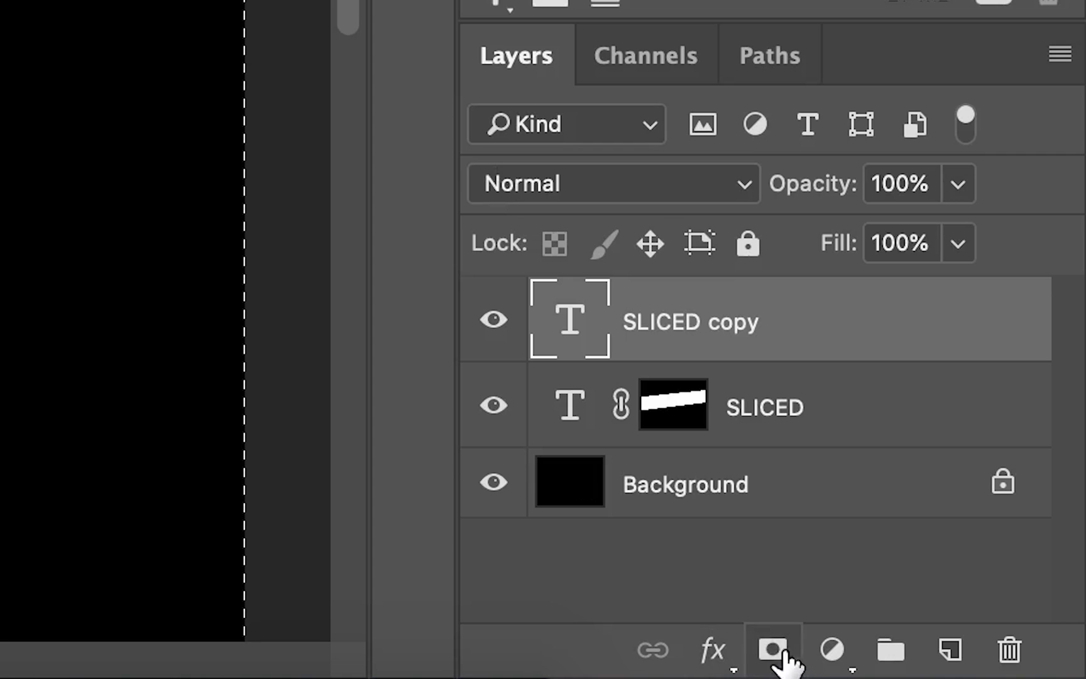
click(773, 650)
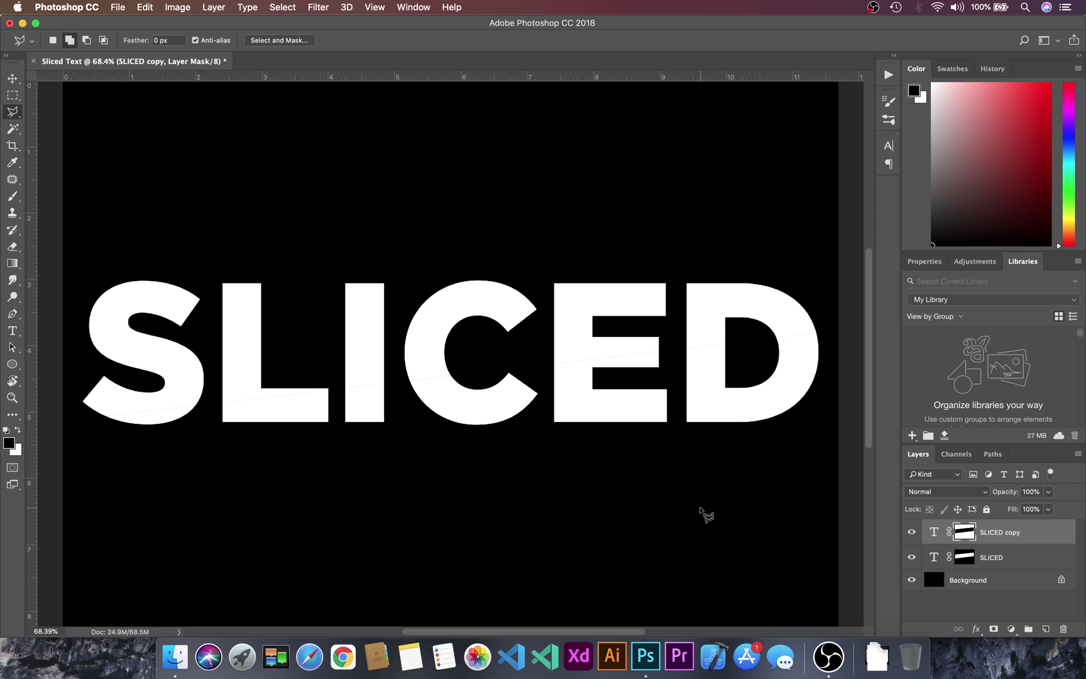
- Nudge SLICED copy right and down so the two slices separate
key(v)
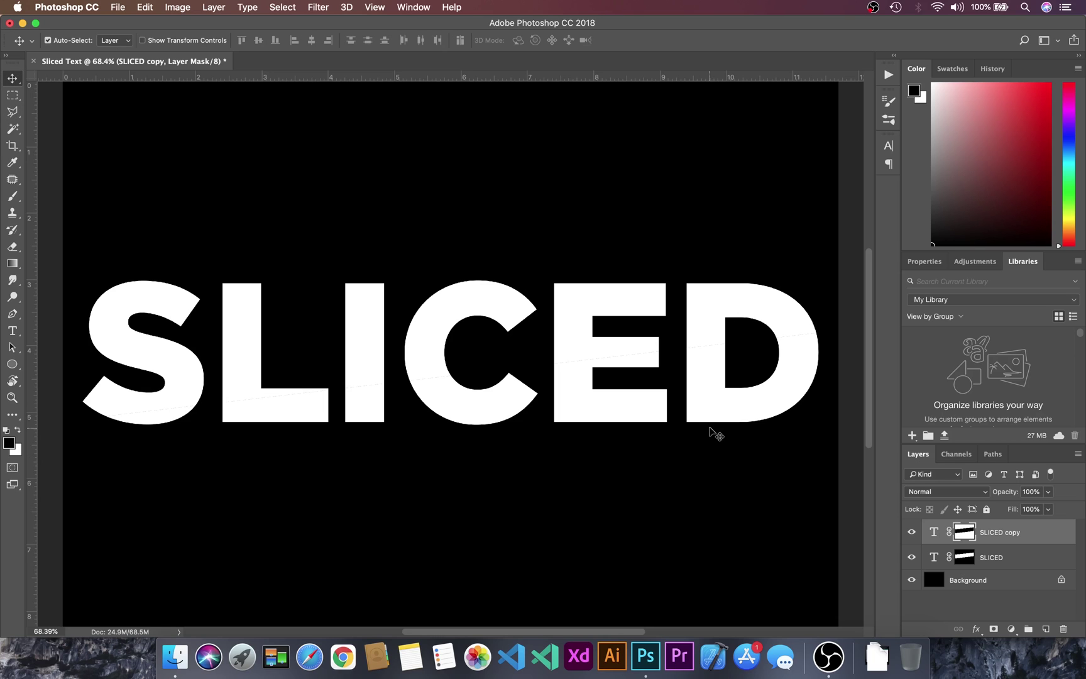
drag(710, 408, 718, 405)
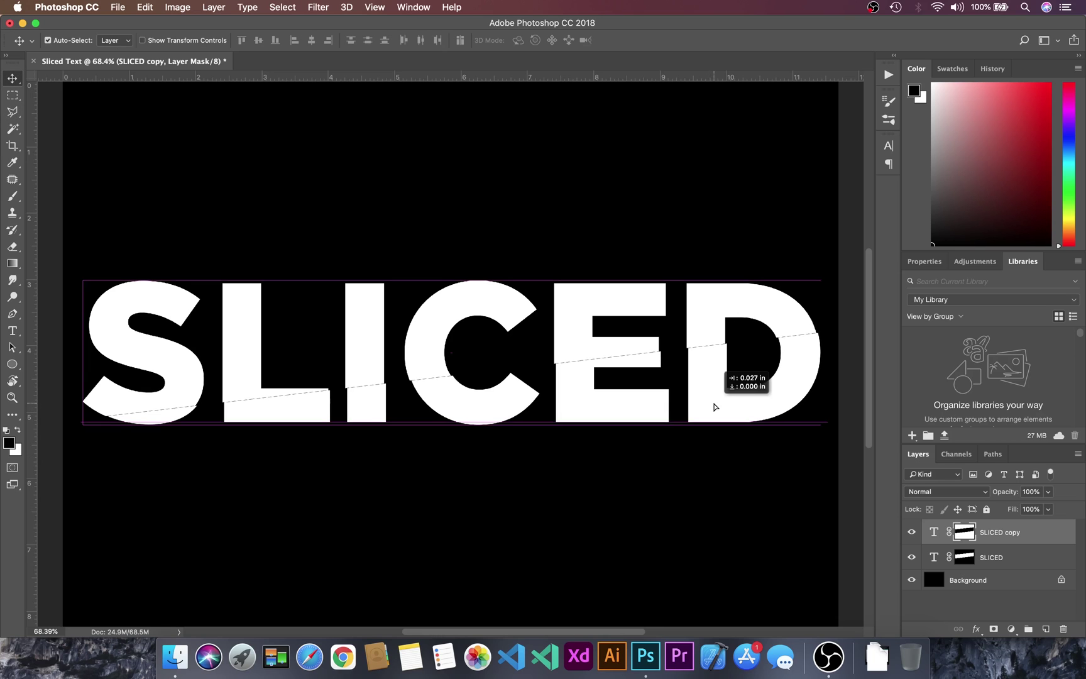
key(super+z)
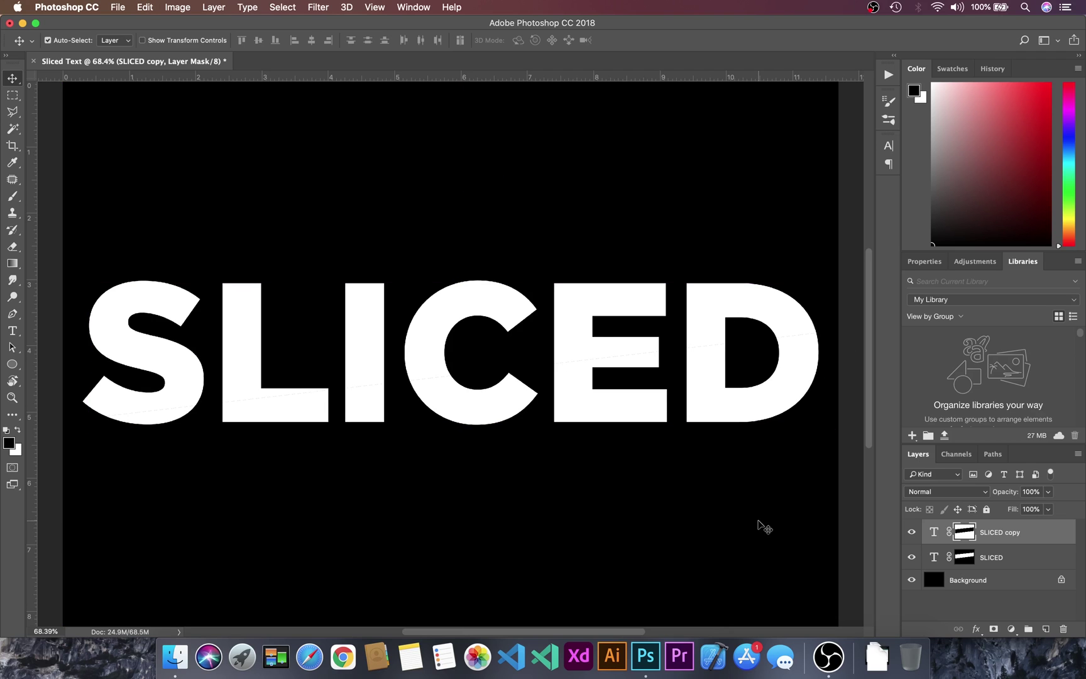
key(Right)
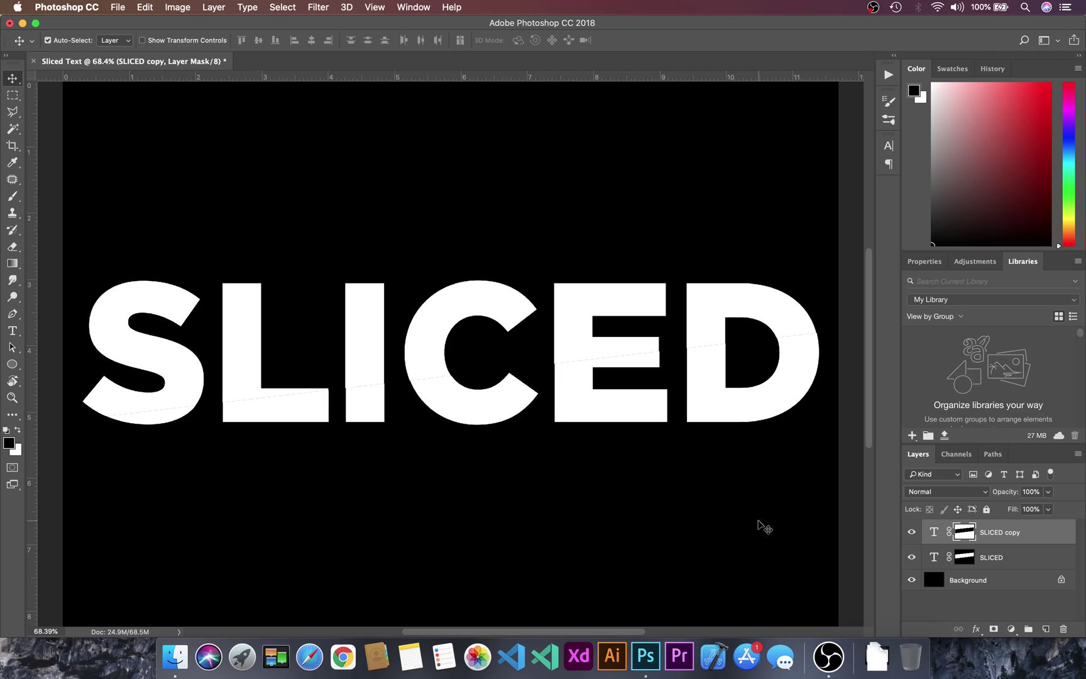
key(Right)
key(Right)
key(Right)
key(Right)
key(Right)
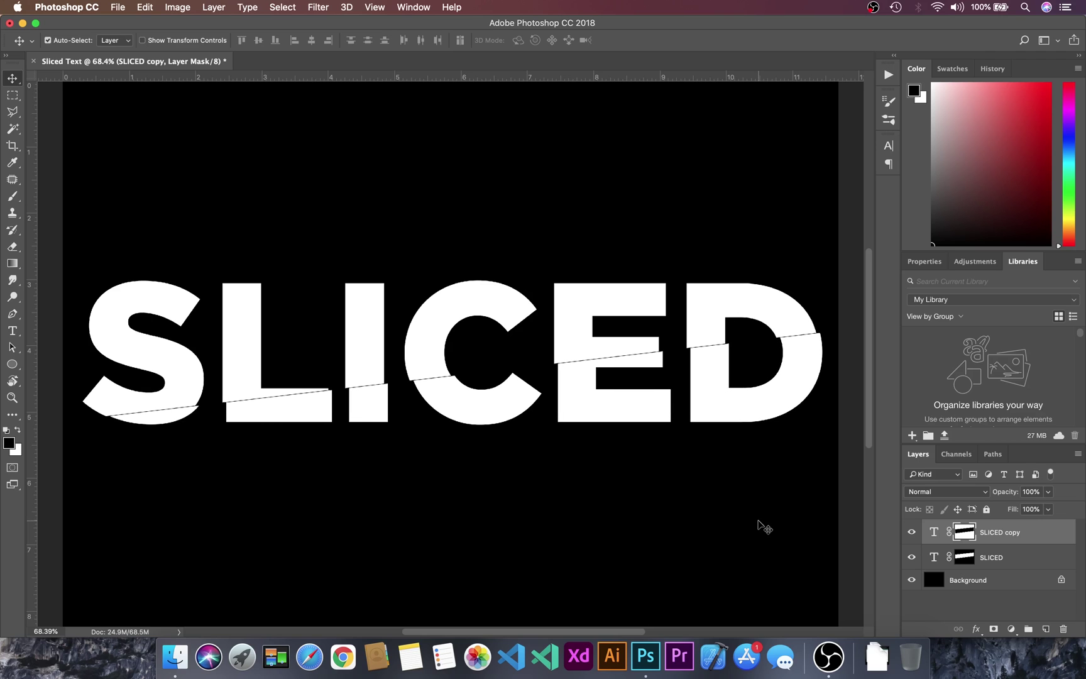
key(Down)
key(Down)
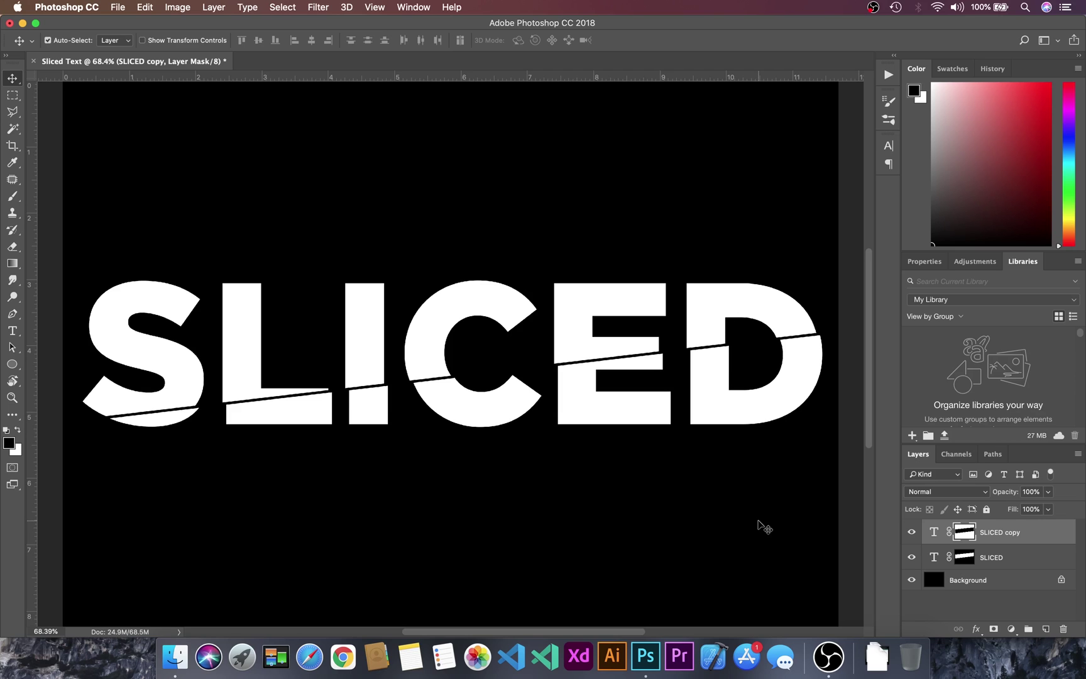
key(Right)
key(Right)
key(Right)
key(Down)
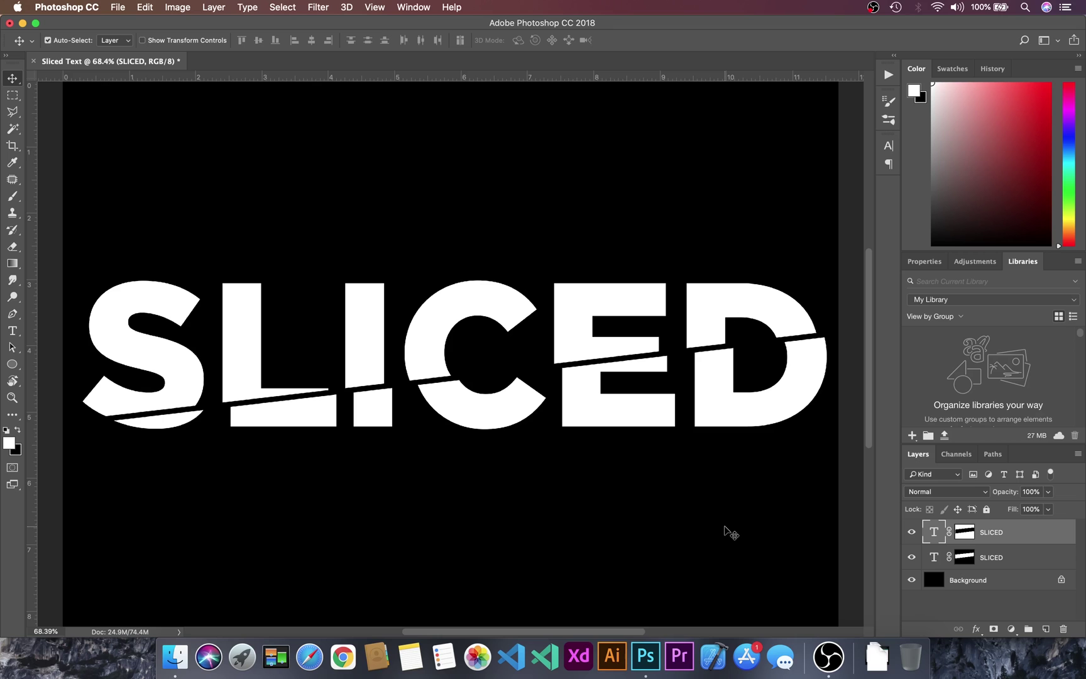
- Retype both type layers from 'SLICED' to 'SLICE' and commit the edits
click(728, 532)
double_click(935, 533)
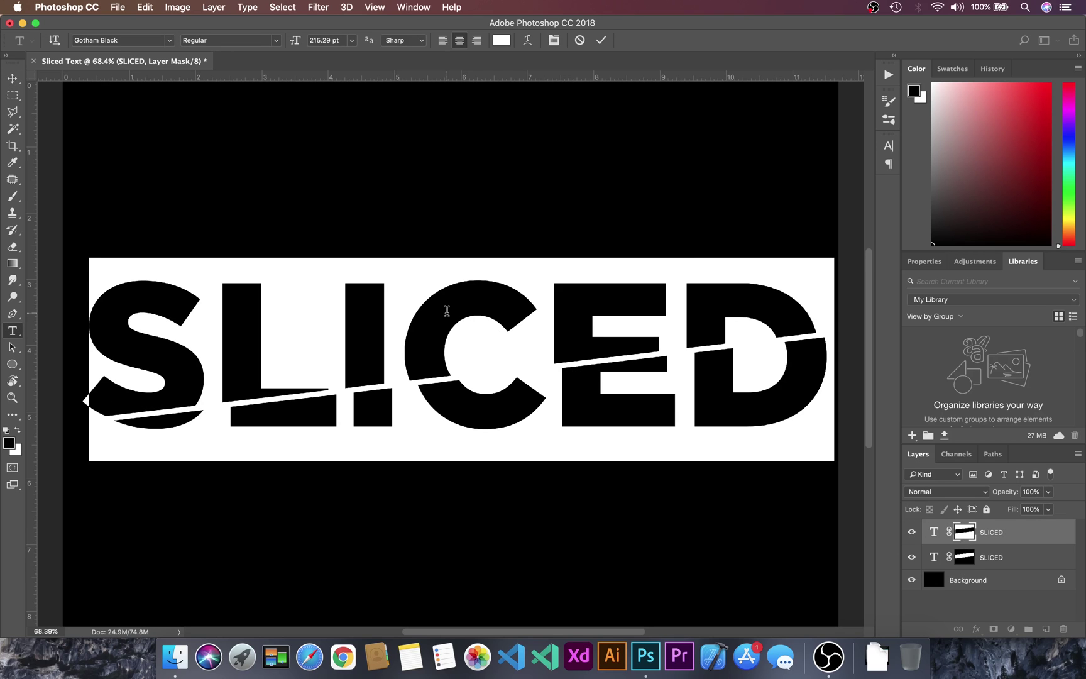
text(SLICE)
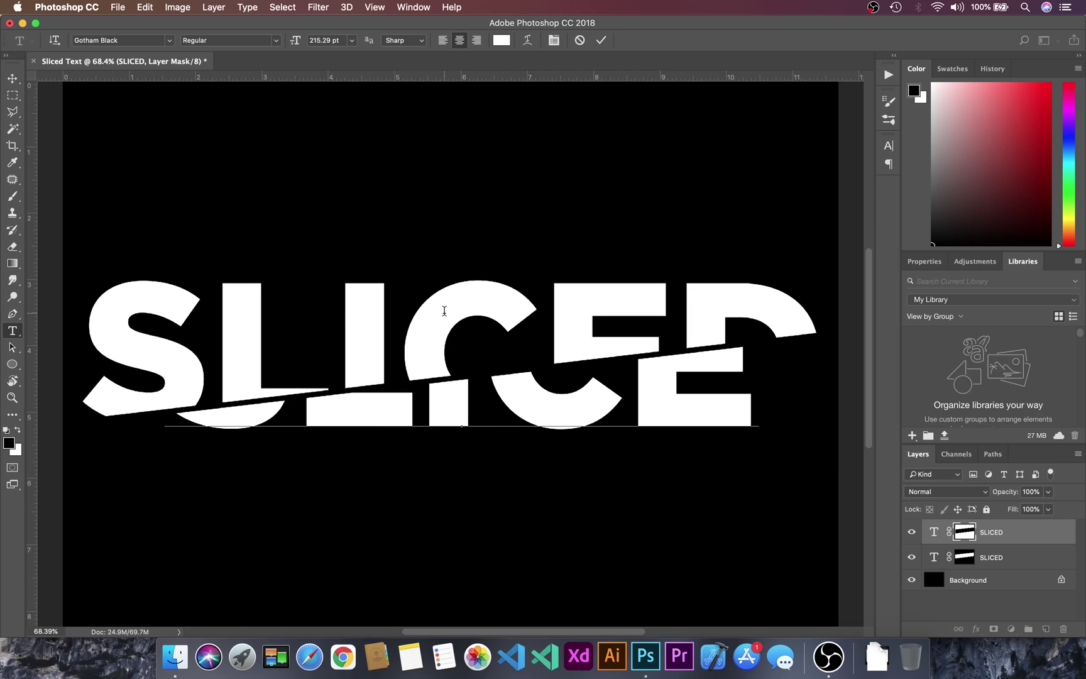
double_click(937, 560)
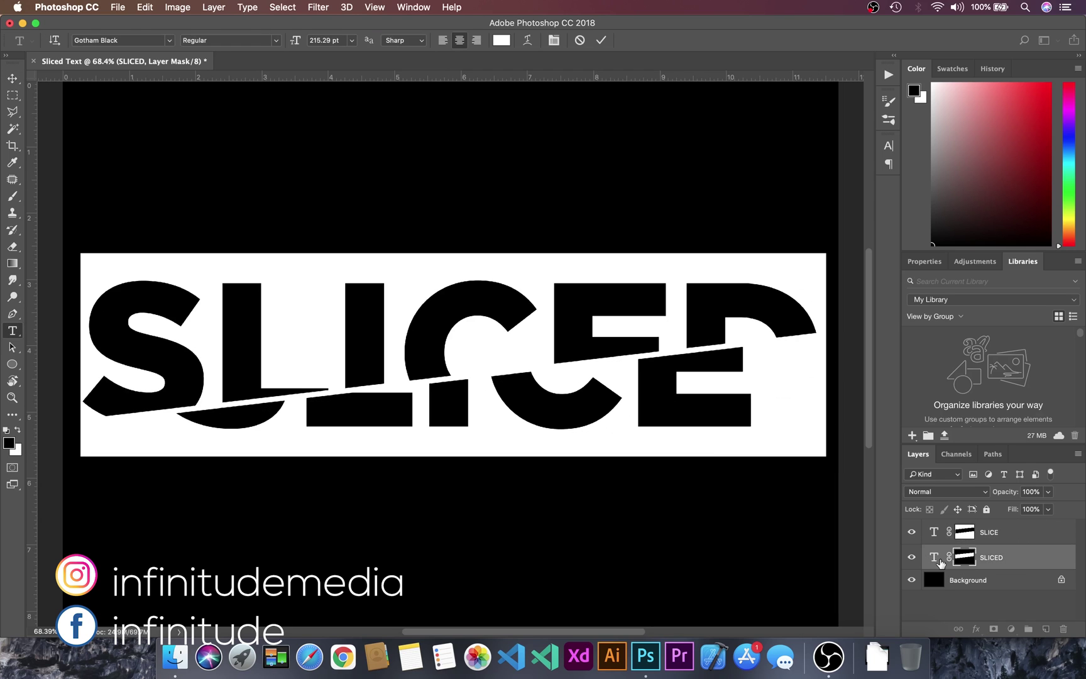
text(SLICE)
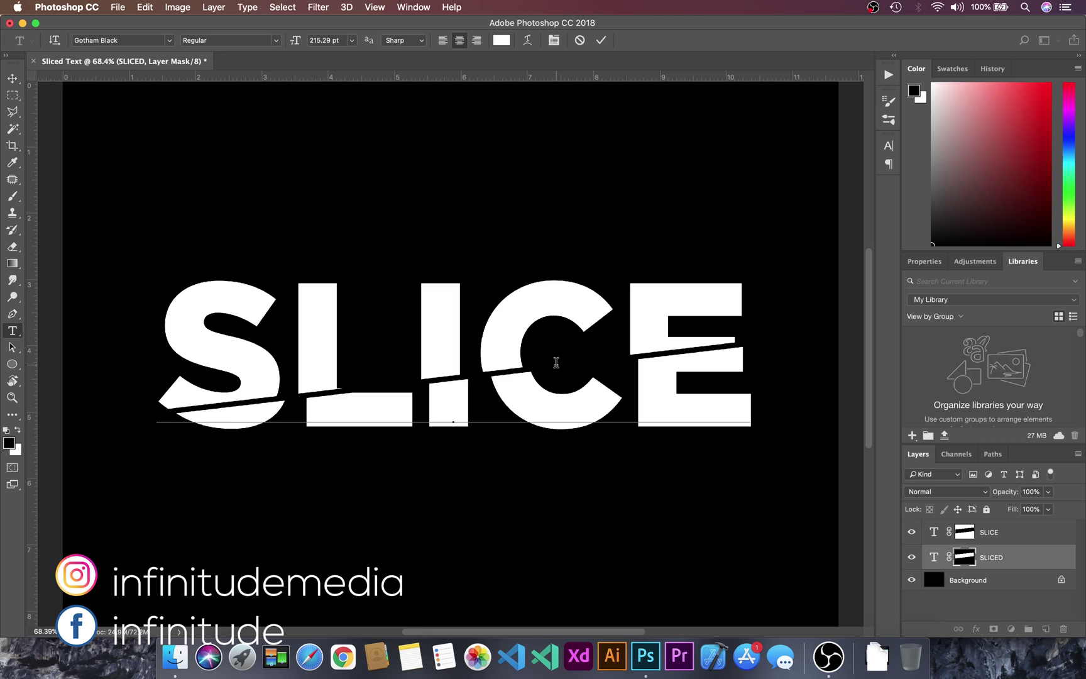
key(ctrl+Return)
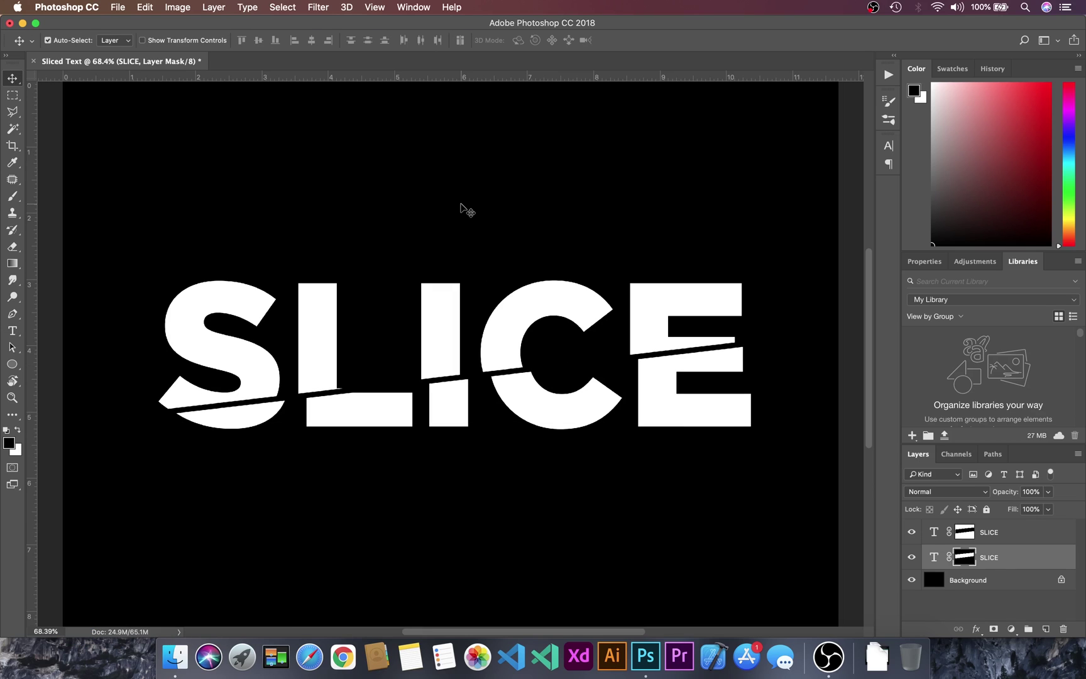